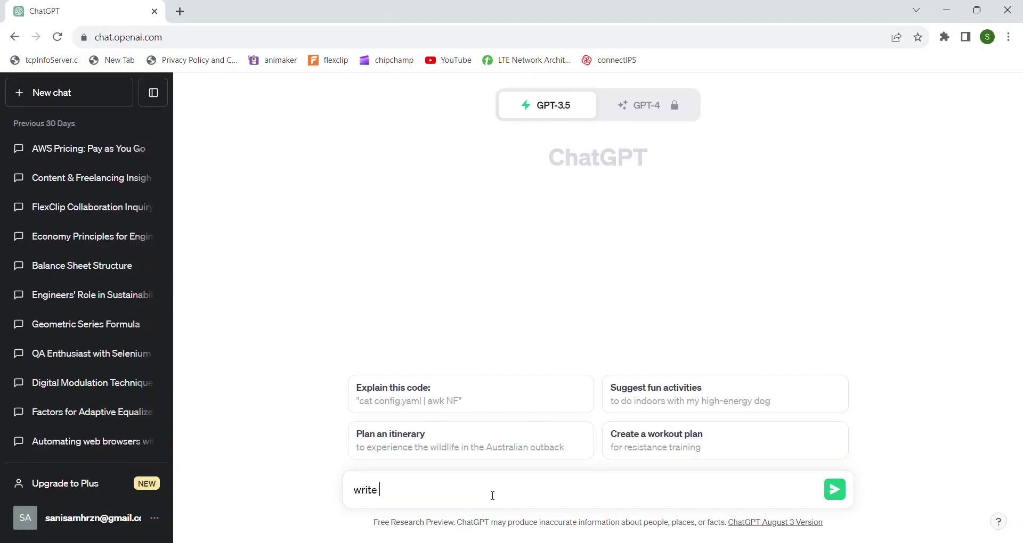
Ask ChatGPT for a short sweet story told in scenes, with a prompt for each scene.
type("me a short")
type(" sweet story in different sce")
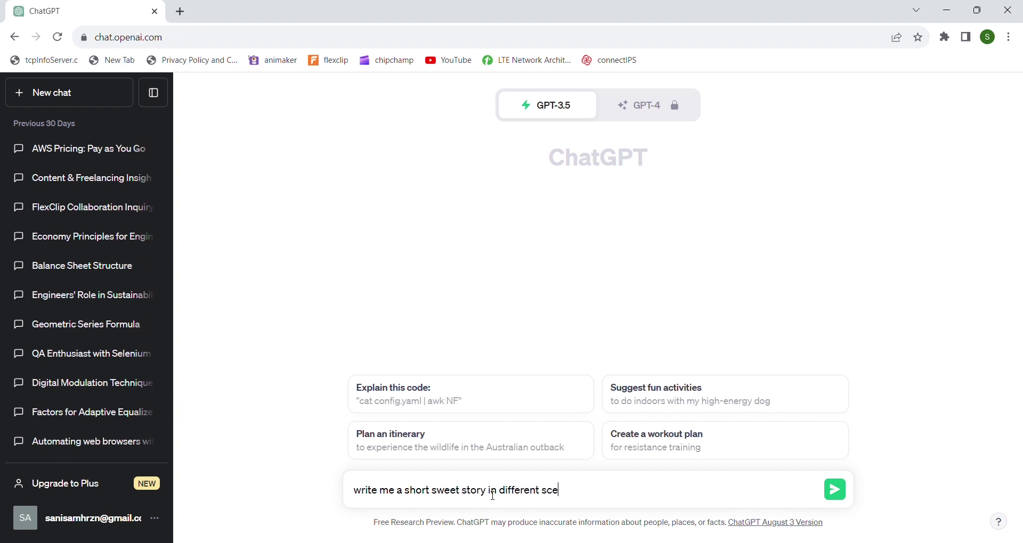
type("nes and also give prompt for")
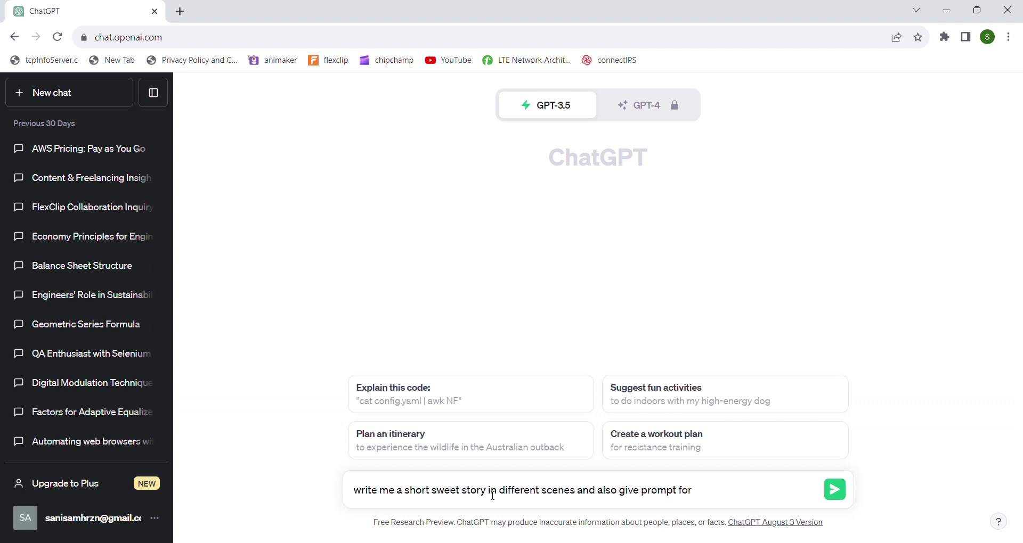
type(" each scene")
key("Return")
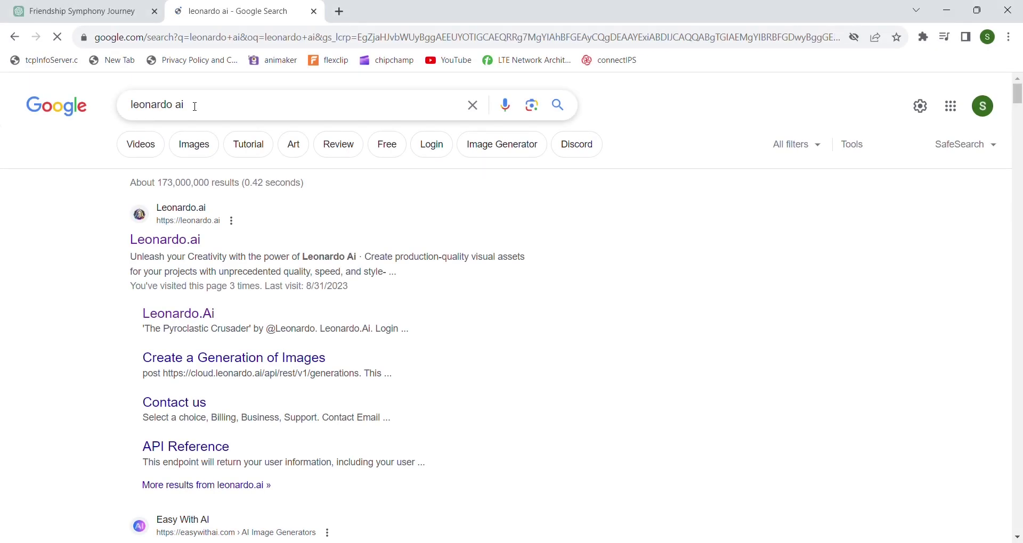
Open the Leonardo.ai site from the search results and start using Leonardo to reach the app Home.
left_click(165, 239)
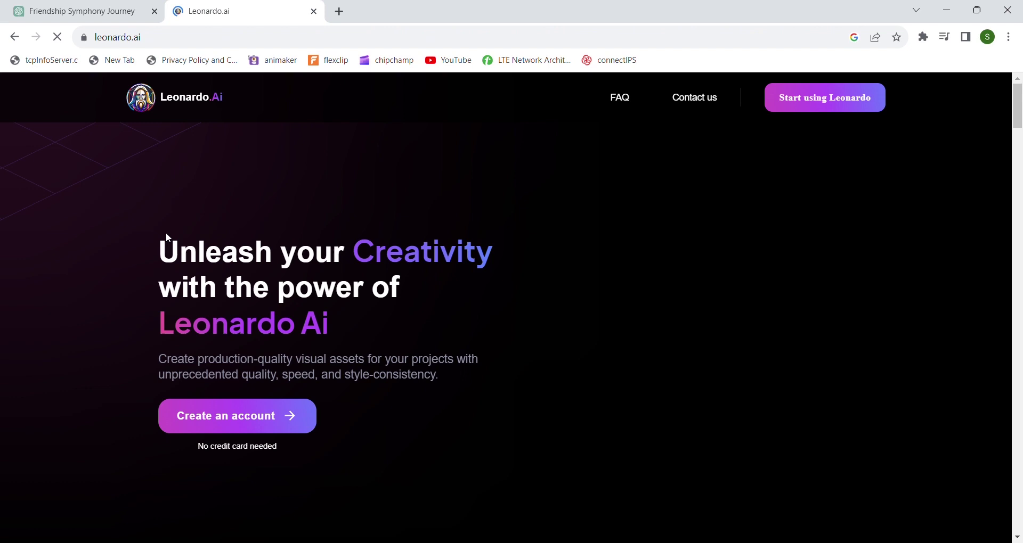
left_click(233, 418)
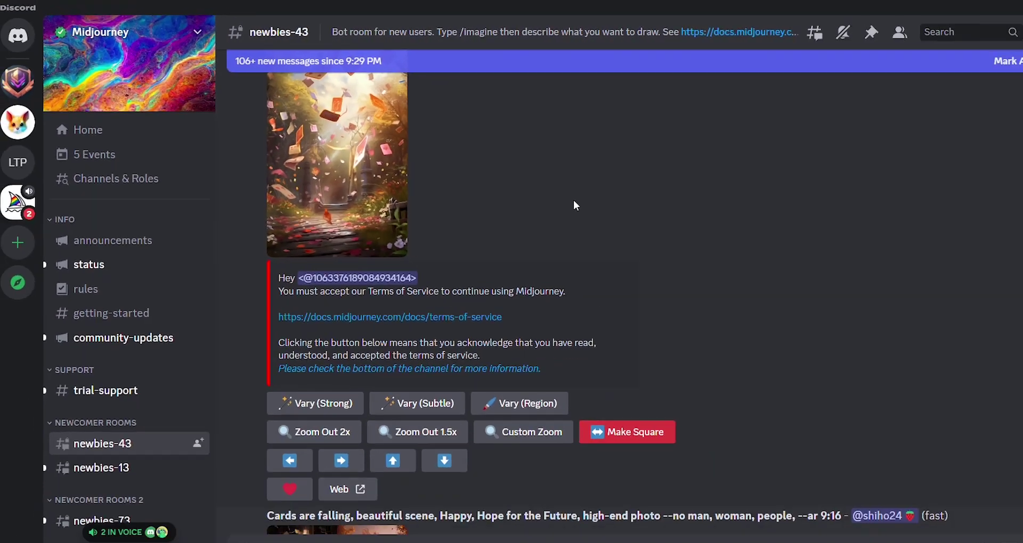
scroll(541, 189, "up", 4)
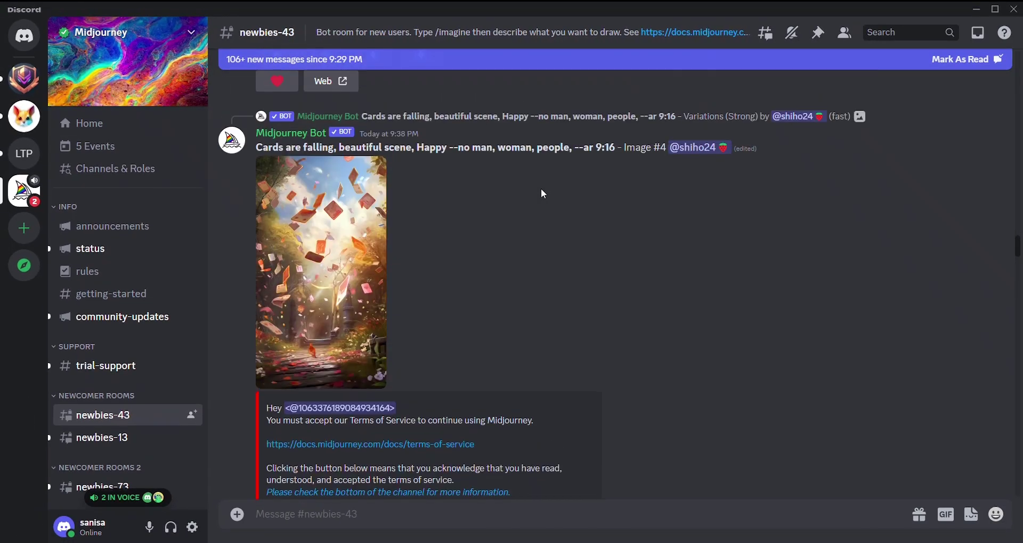
scroll(389, 282, "down", 10)
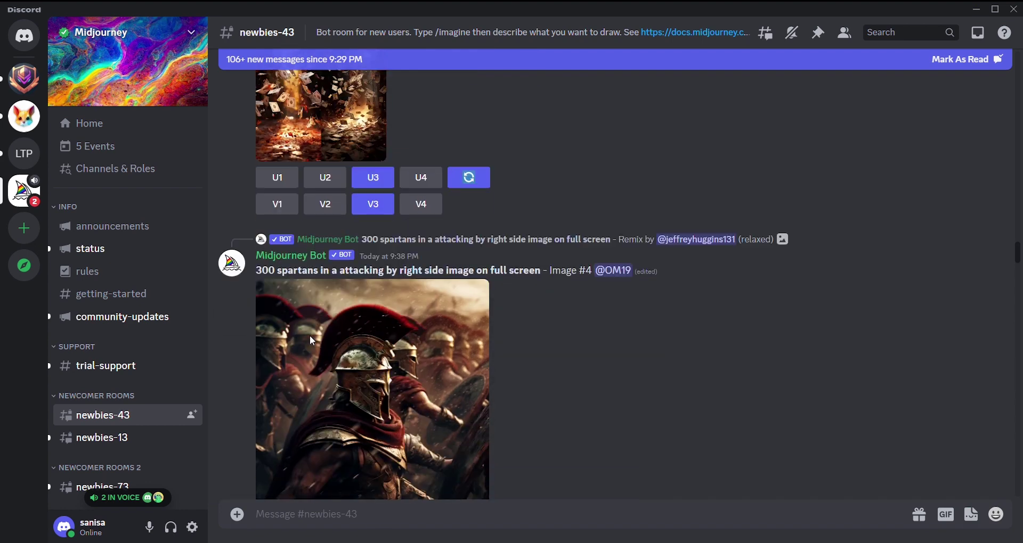
scroll(395, 263, "down", 10)
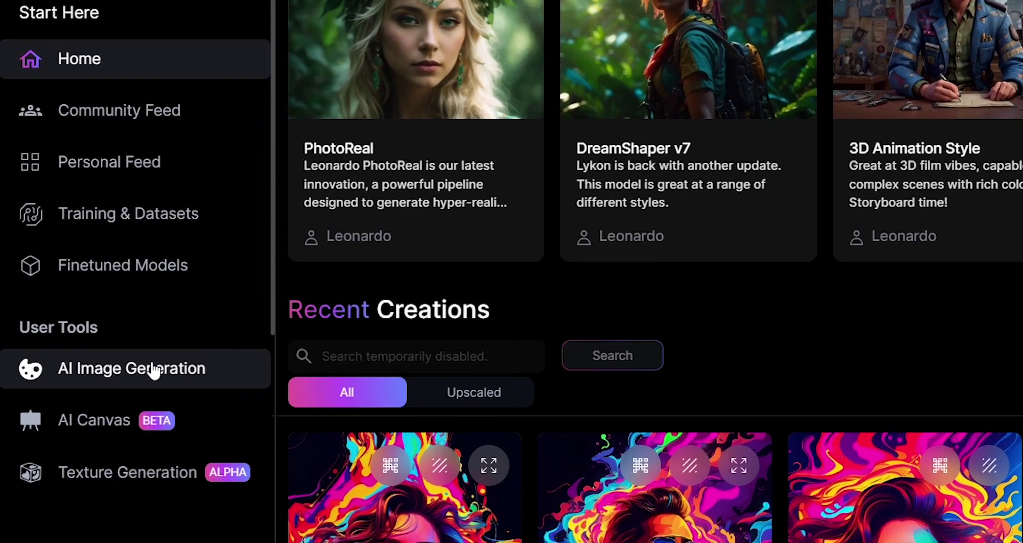
Fill the image prompt with Scene 1's coffee-spill description and voiceover copied from ChatGPT.
left_click(154, 372)
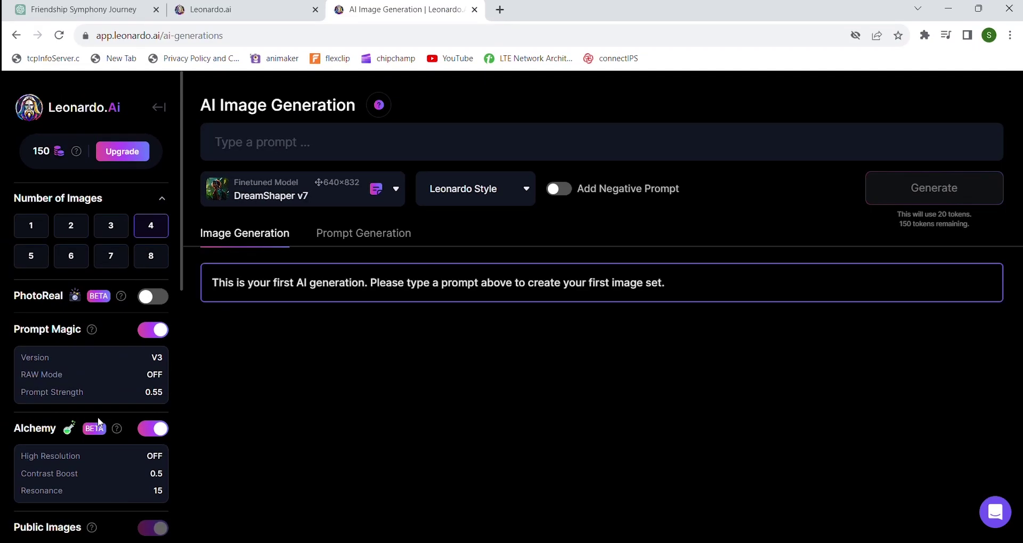
left_click(83, 10)
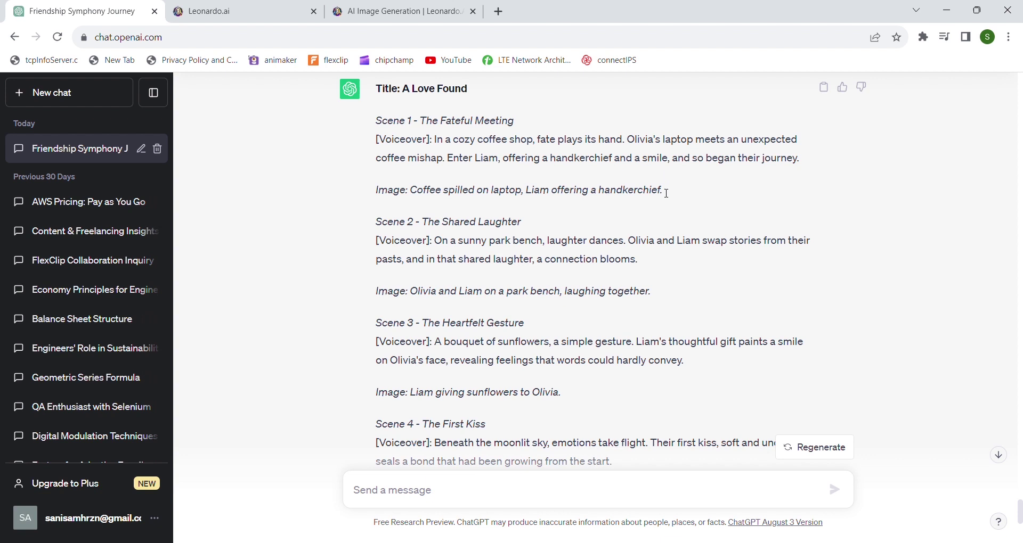
left_click_drag(668, 193, 414, 187)
key("ctrl+c")
left_click(402, 10)
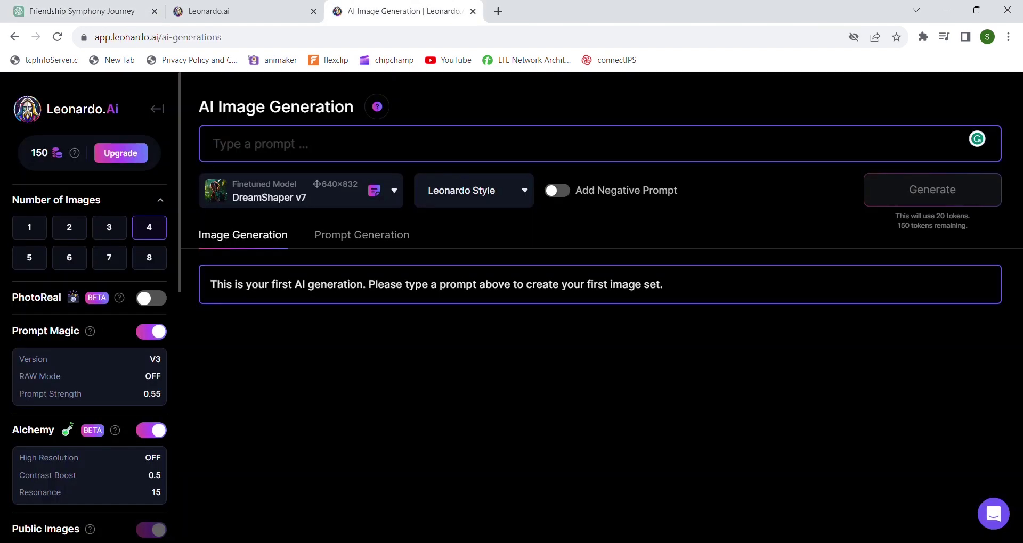
key("ctrl+v")
left_click(85, 6)
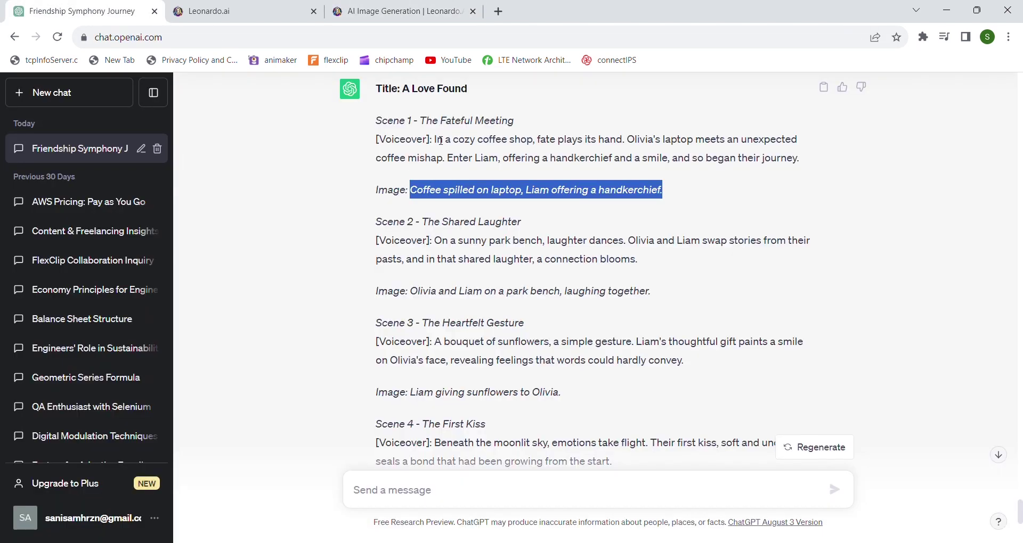
left_click_drag(441, 140, 799, 160)
key("ctrl+c")
left_click(403, 11)
key("ctrl+v")
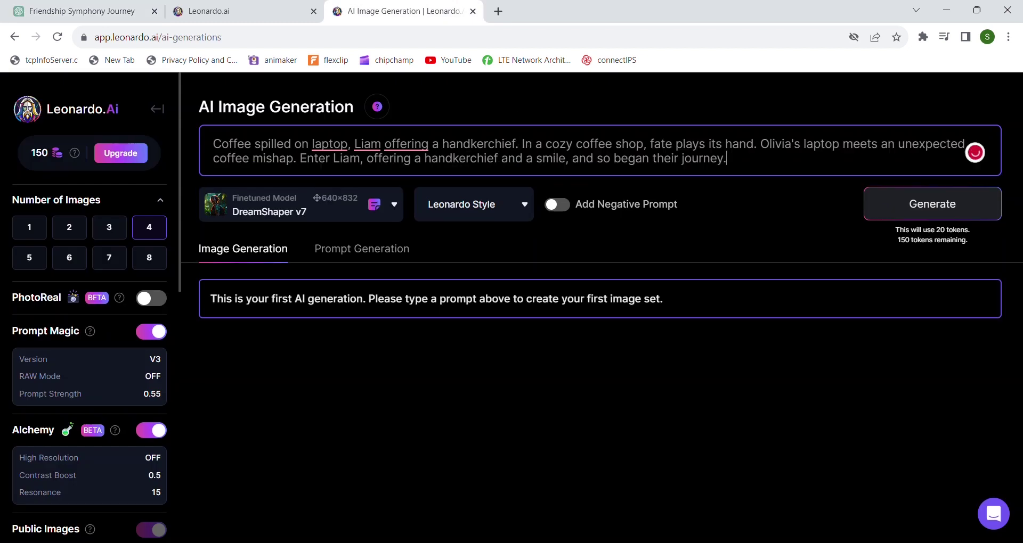
Choose the 3D Animation Style model and generate the images.
scroll(39, 437, "down", 9)
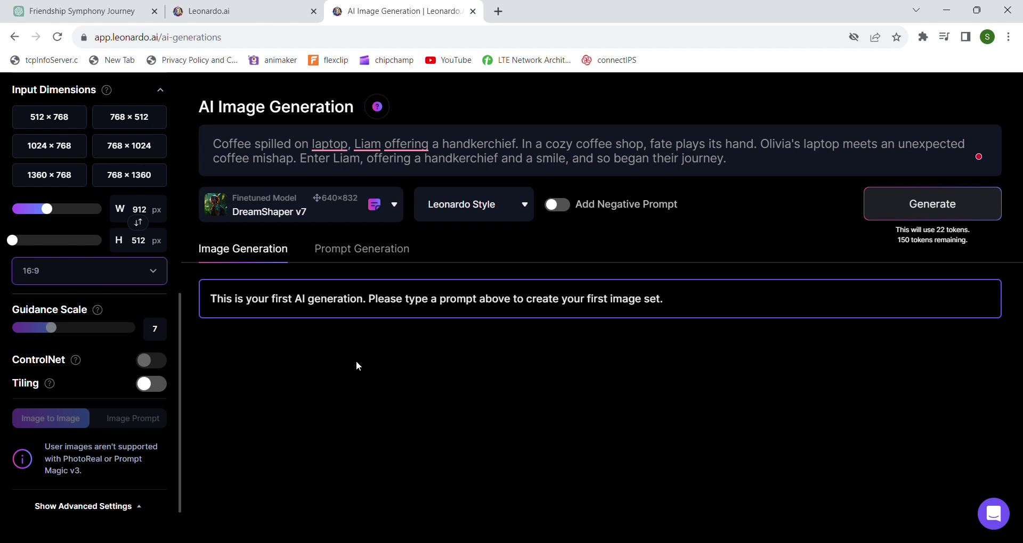
left_click(322, 214)
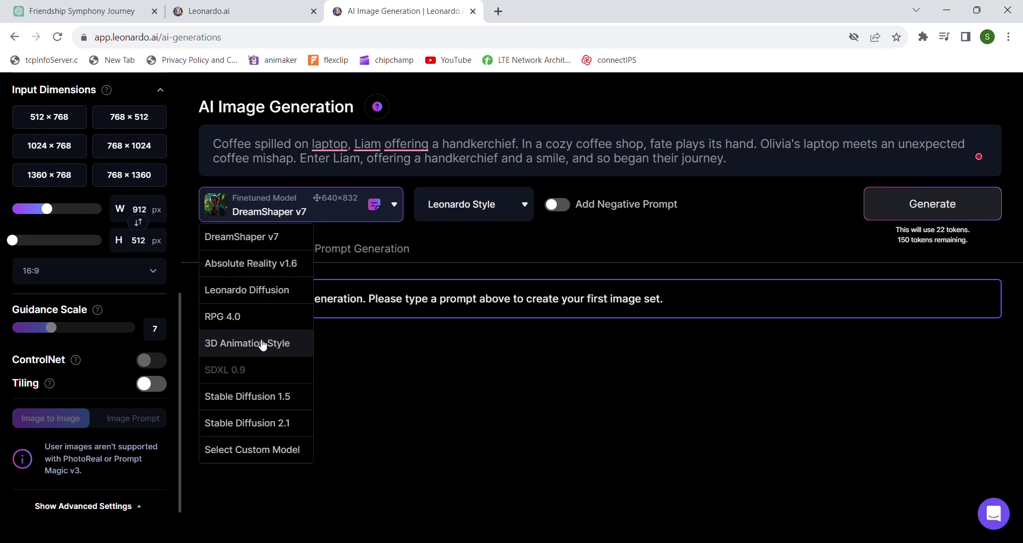
left_click(263, 345)
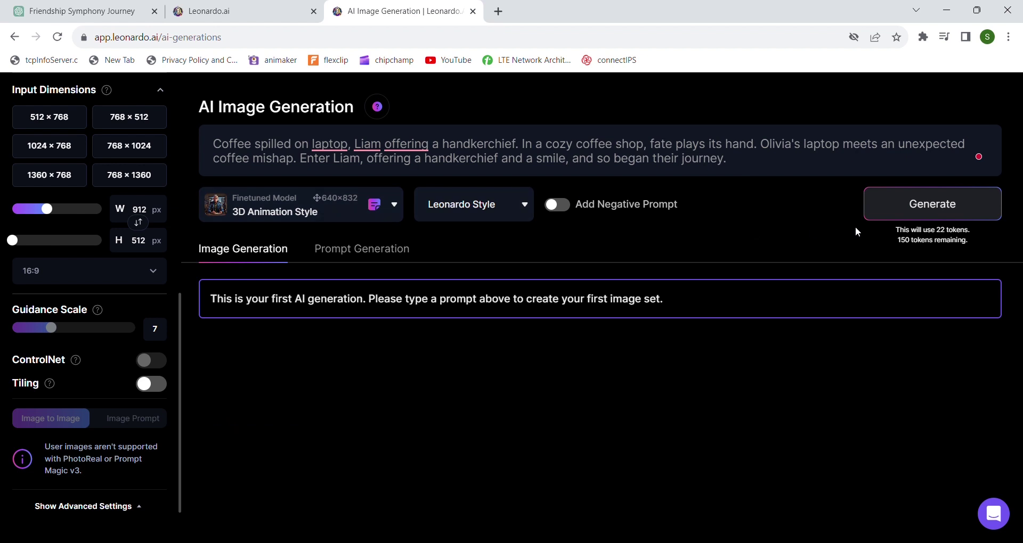
left_click(909, 209)
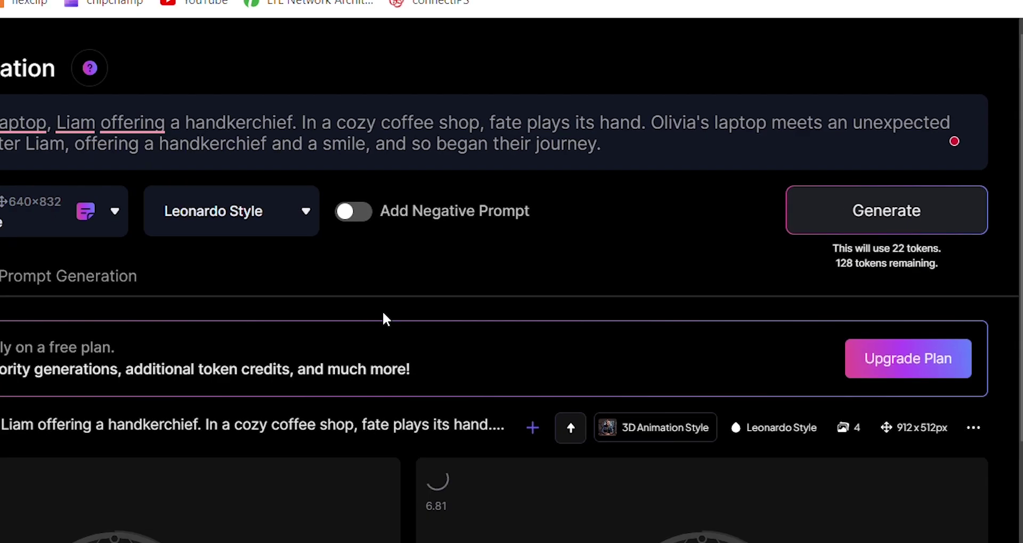
Download the coffee-shop image of Liam from the results.
scroll(577, 272, "down", 5)
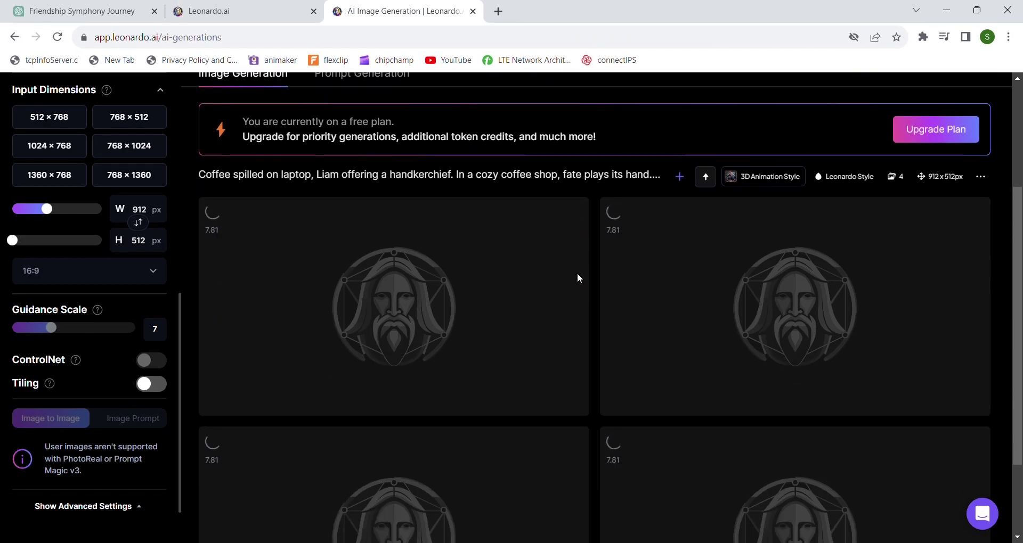
scroll(577, 272, "down", 1)
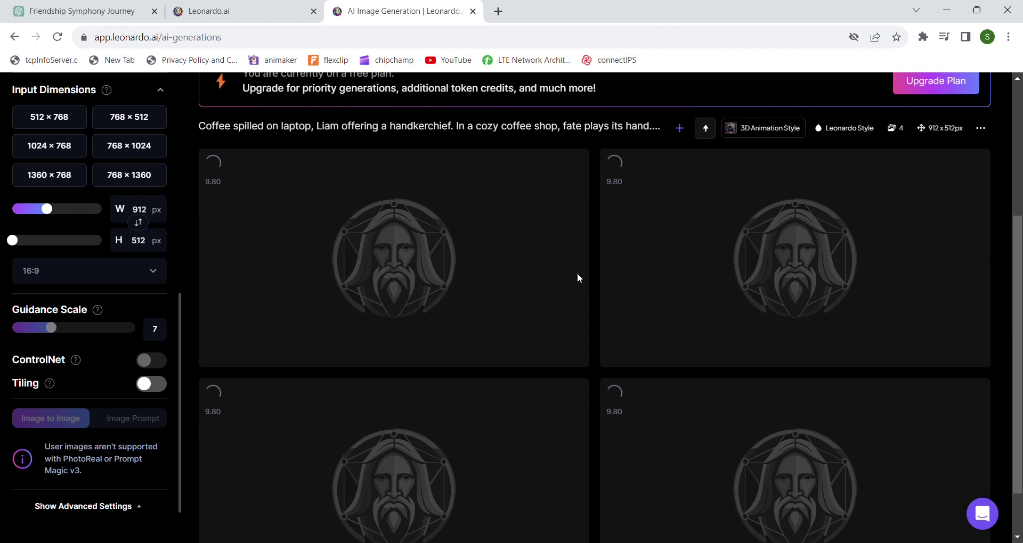
scroll(577, 273, "up", 1)
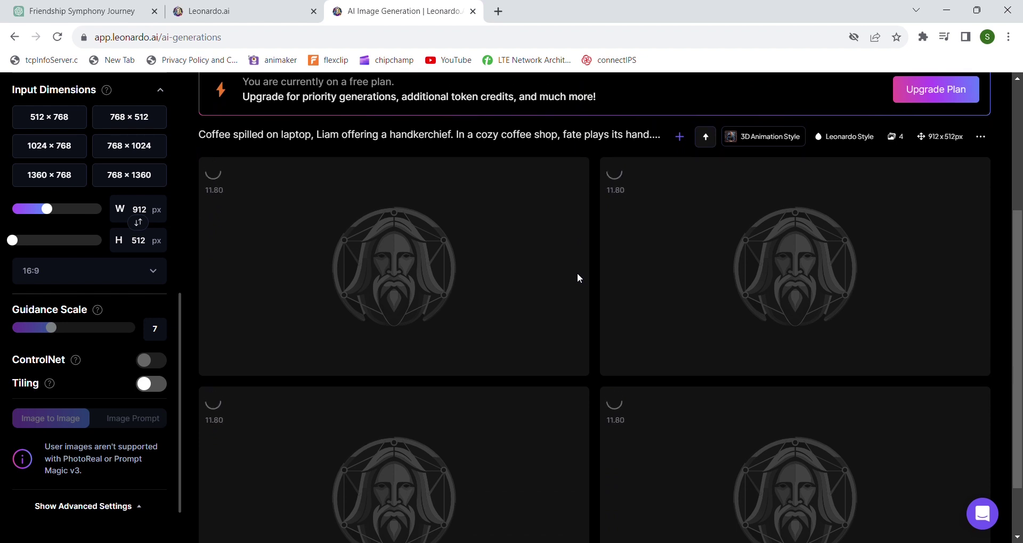
scroll(577, 278, "up", 1)
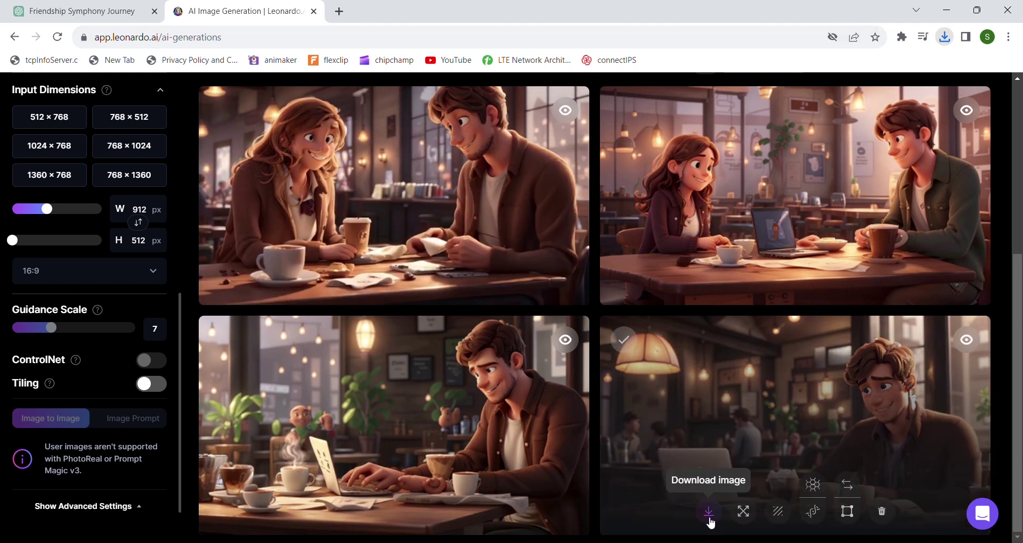
left_click(709, 520)
Generate new images from the pasted scene of Olivia and Liam laughing on a park bench.
scroll(710, 520, "up", 10)
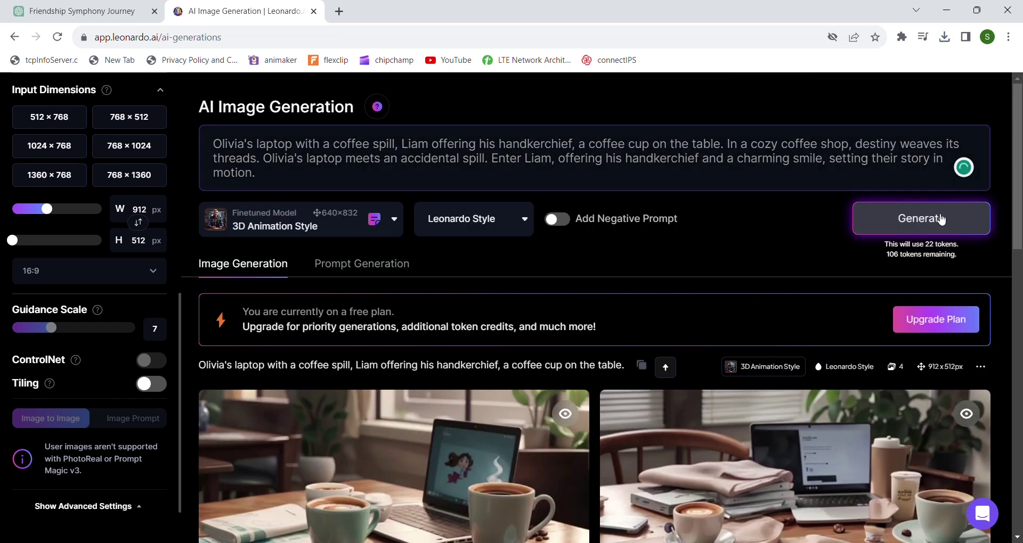
left_click(941, 220)
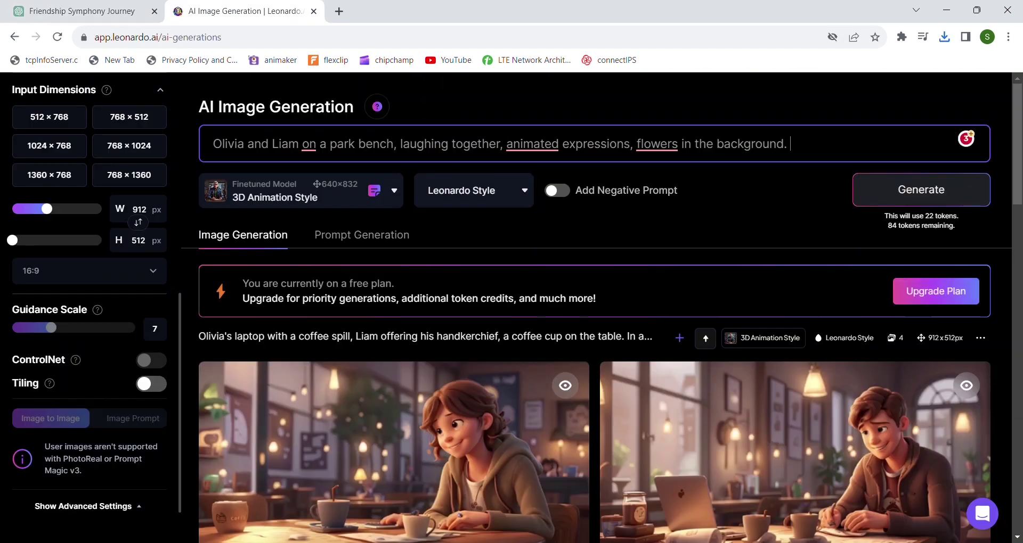
key("ctrl+v")
left_click(911, 211)
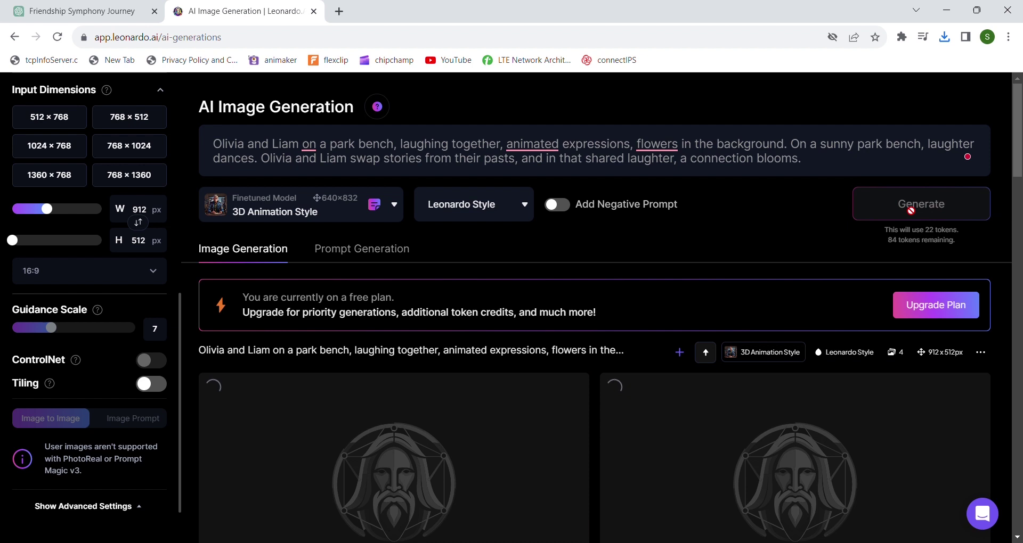
scroll(489, 248, "down", 5)
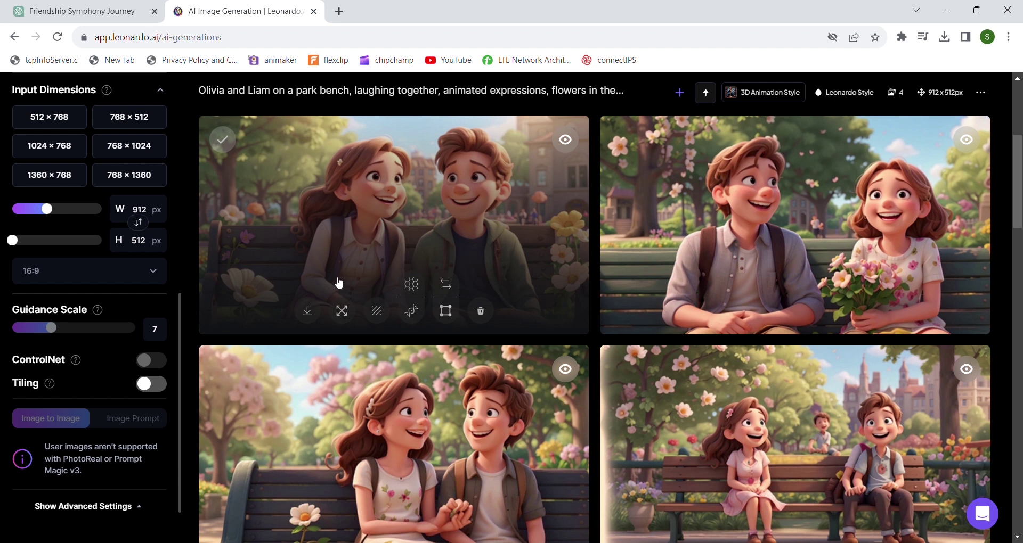
scroll(331, 320, "down", 6)
Go to pika.art and join the Pika beta to land in the Discord generate-3 channel.
left_click(341, 13)
type("pik")
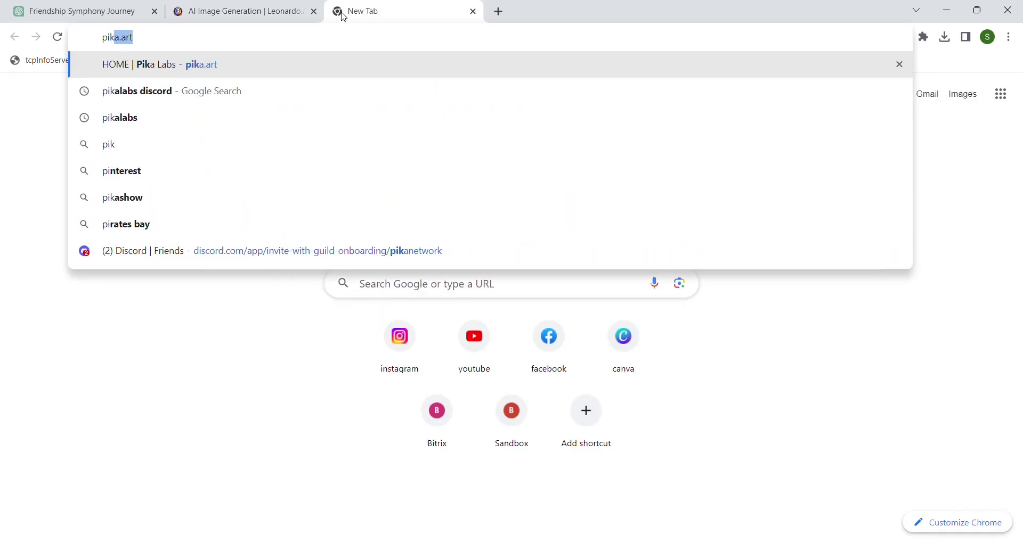
type("a")
key("Return")
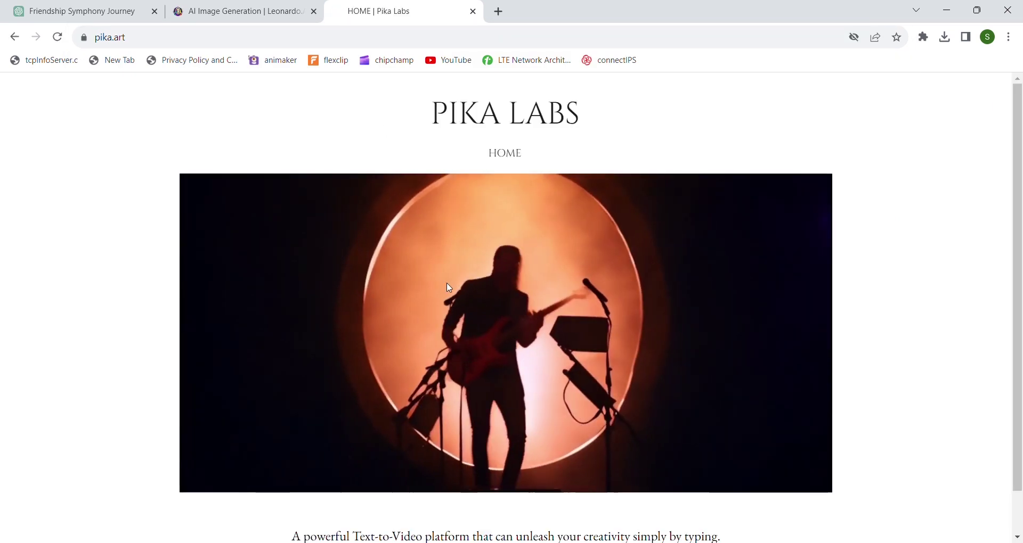
scroll(449, 287, "down", 1)
left_click(504, 528)
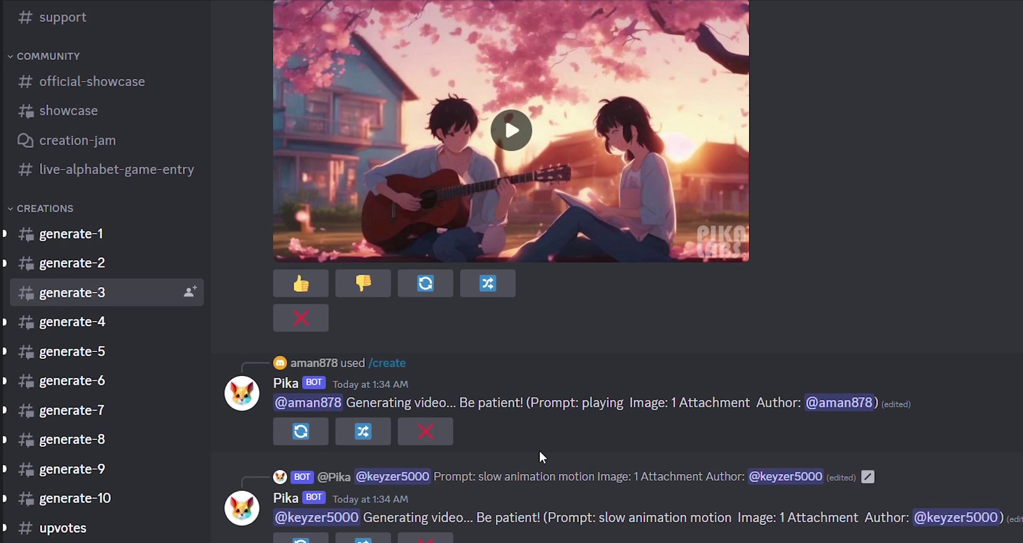
scroll(540, 454, "up", 4)
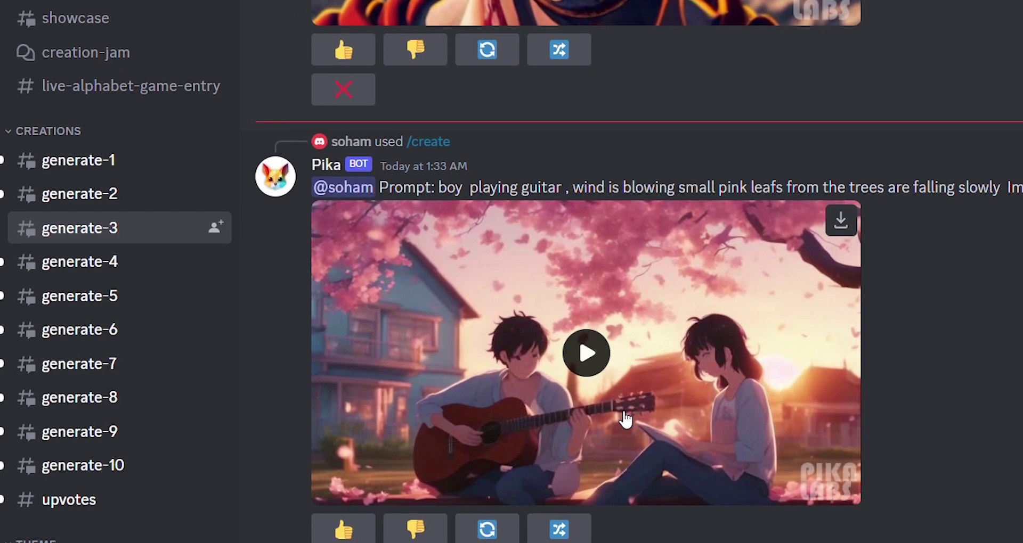
scroll(623, 416, "down", 8)
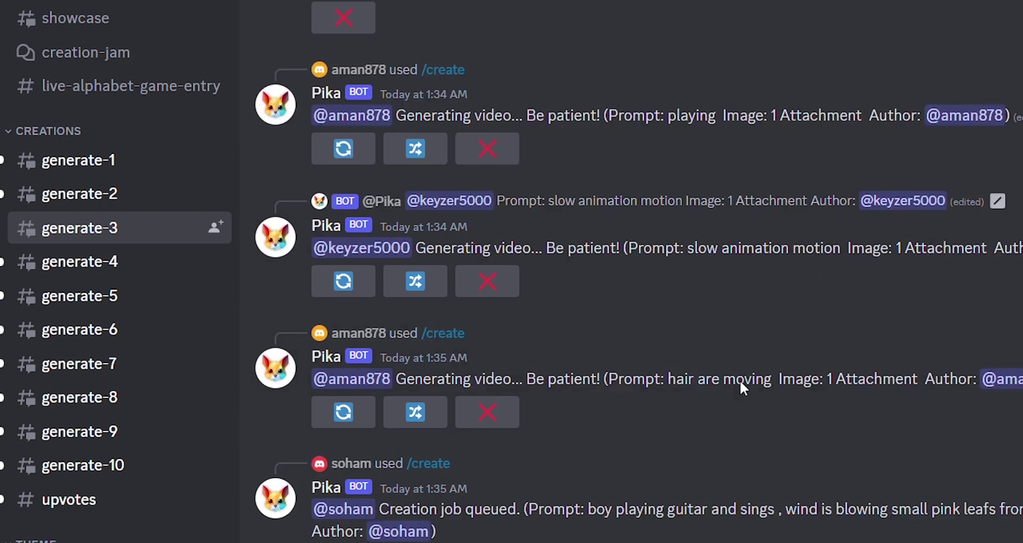
Send a Pika /create request with prompt 'love story' and the downloaded coffee-shop image attached.
left_click(273, 513)
type("/cre")
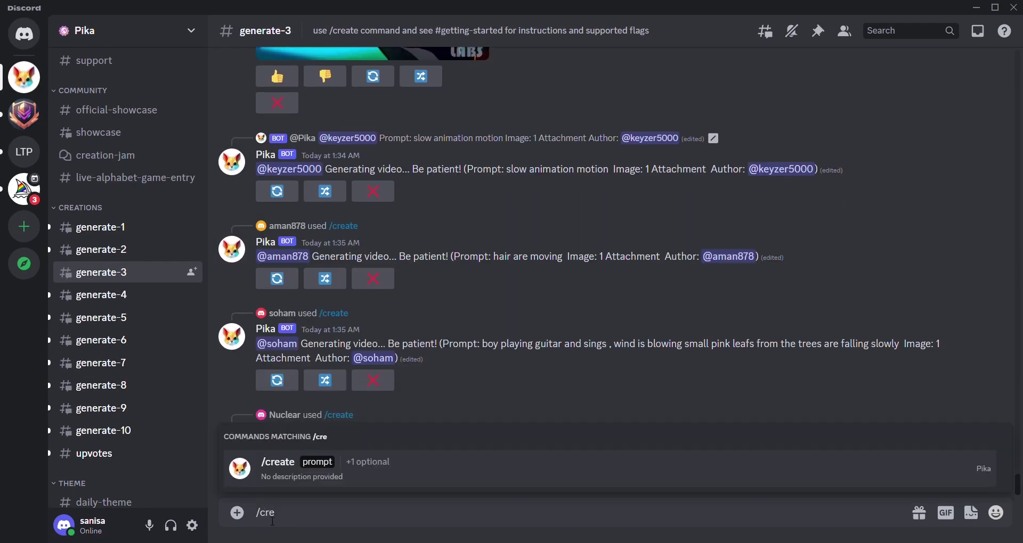
key("Tab")
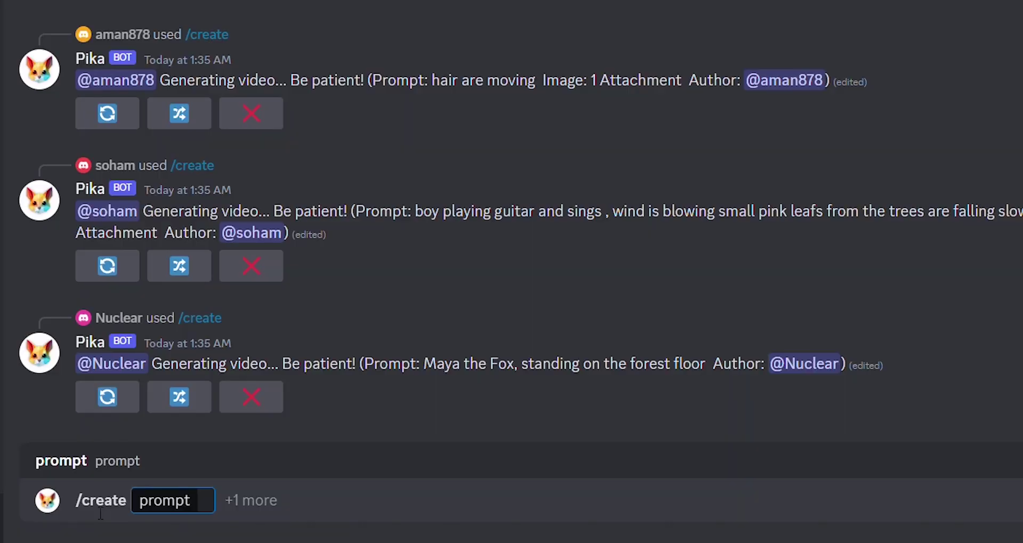
type("love")
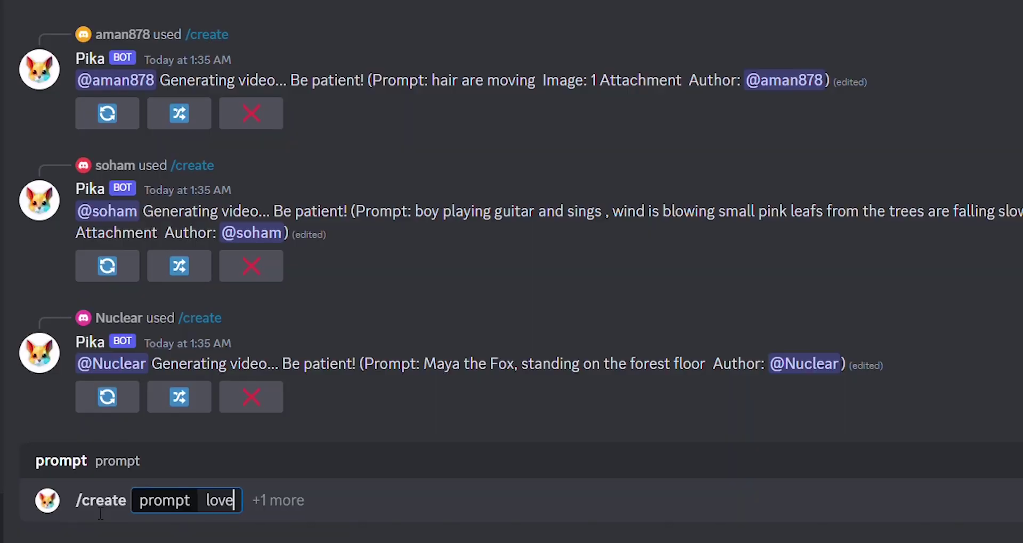
type(" st")
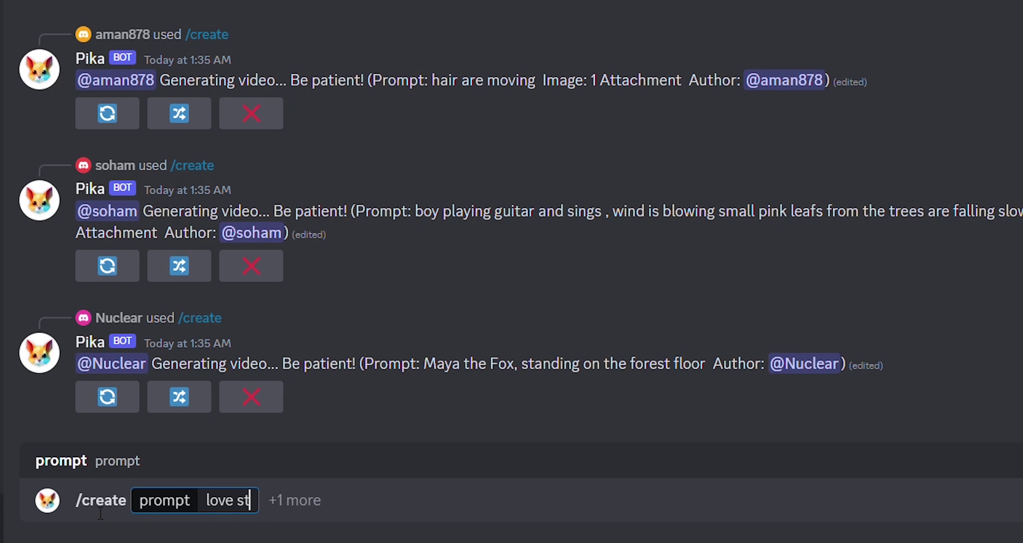
type("r")
key("BackSpace")
type("ory")
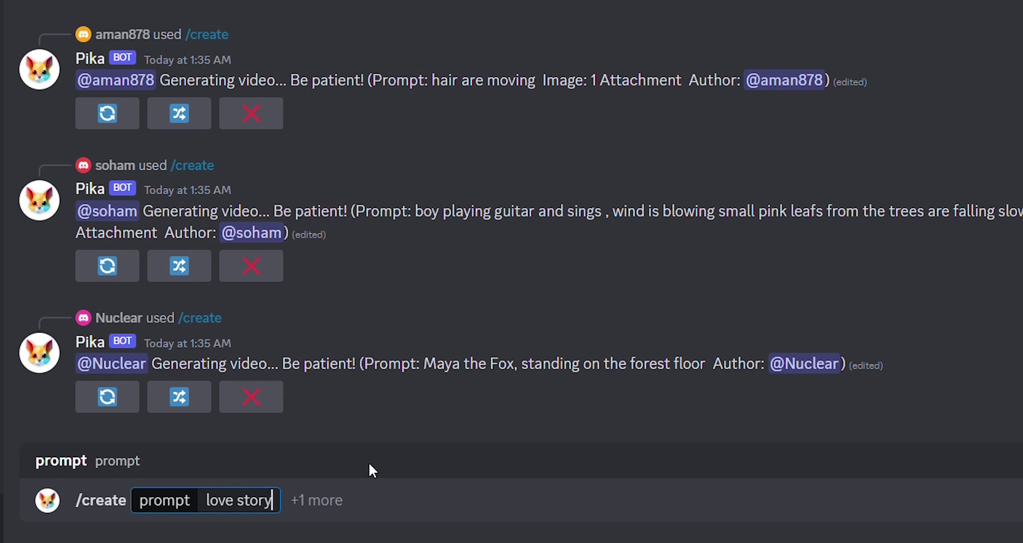
left_click(307, 506)
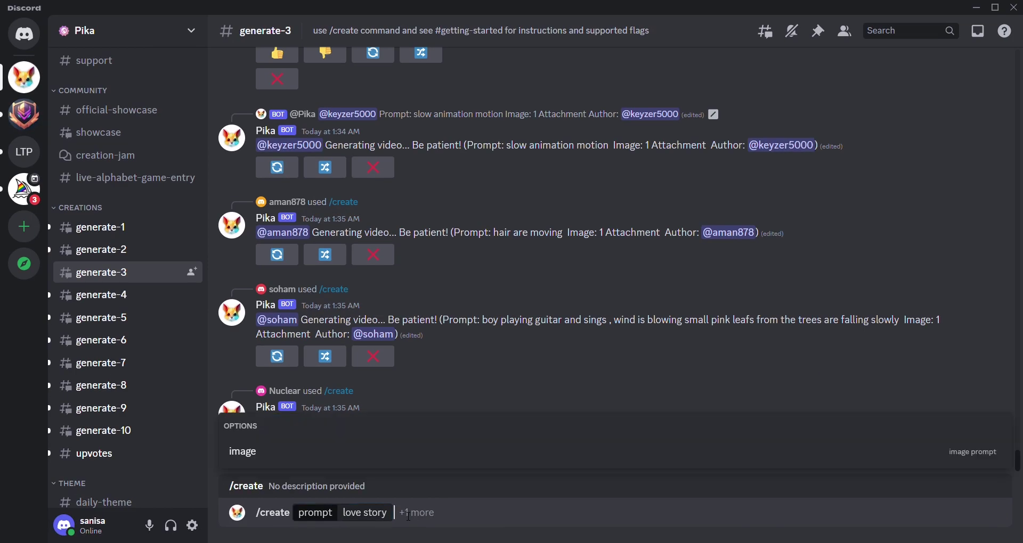
left_click(310, 459)
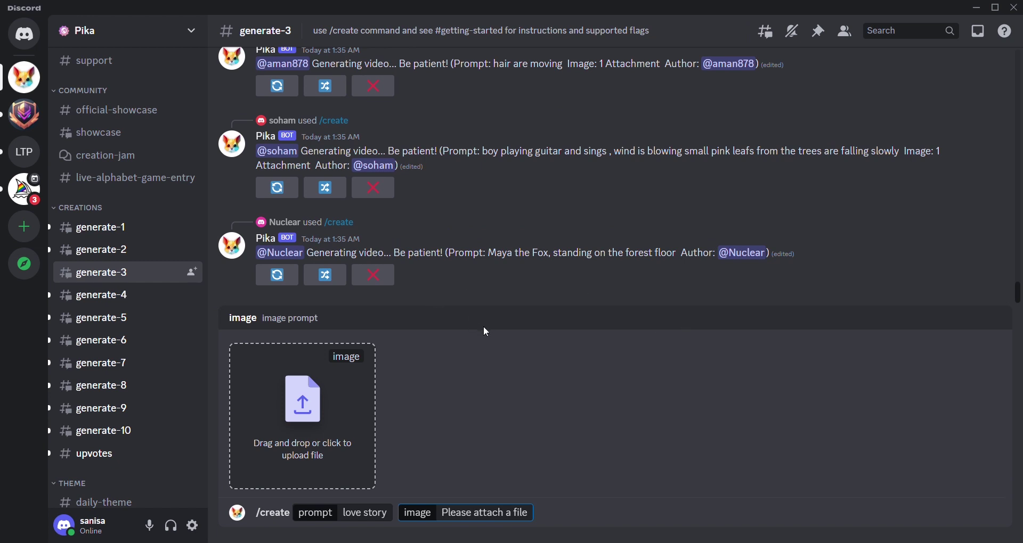
left_click(280, 446)
key("Return")
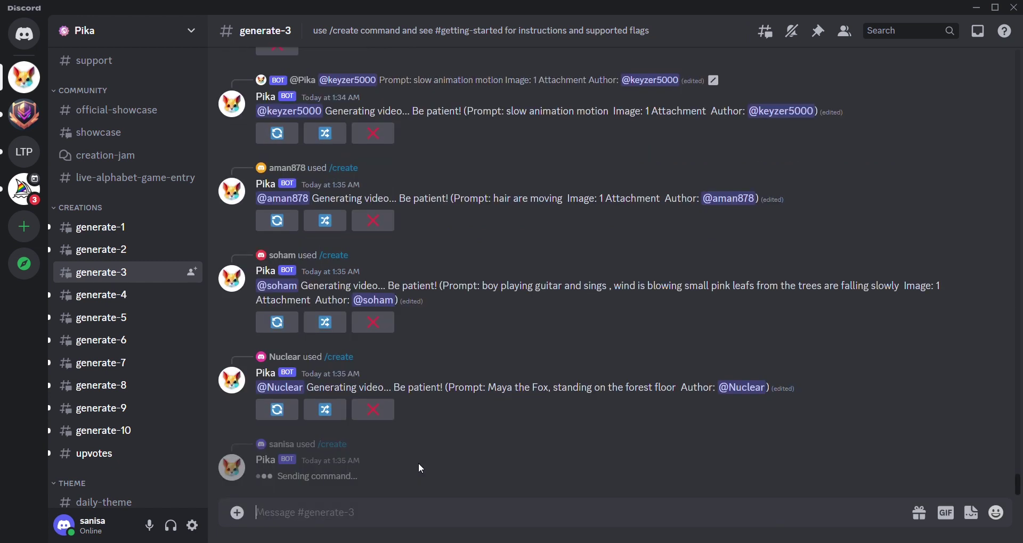
Start a second /create command with the prompt 'love story'.
type("/create")
key("Tab")
type("love story")
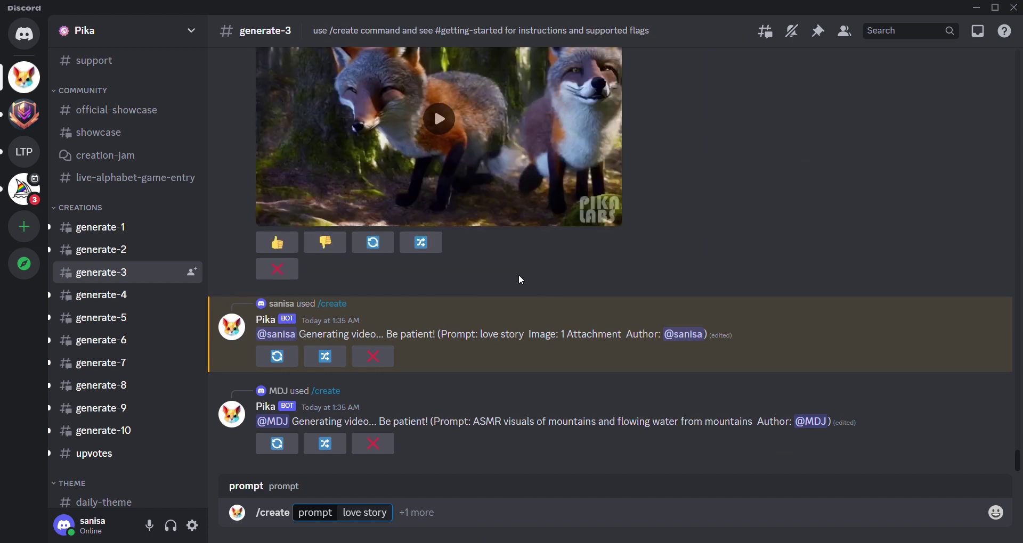
Attach the coffee-spill laptop image to the 'love story' request and send it to Pika.
left_click(417, 514)
key("ctrl+v")
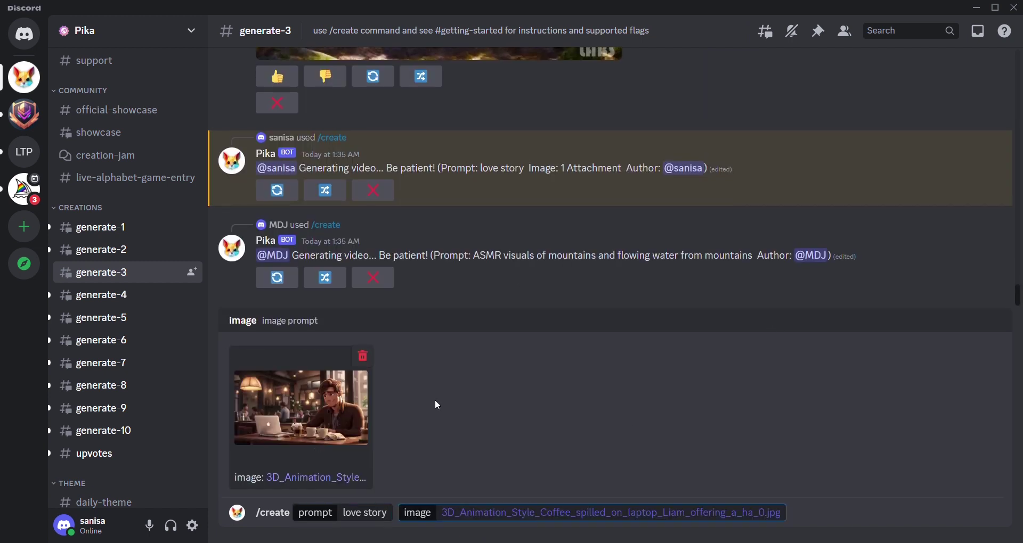
key("Return")
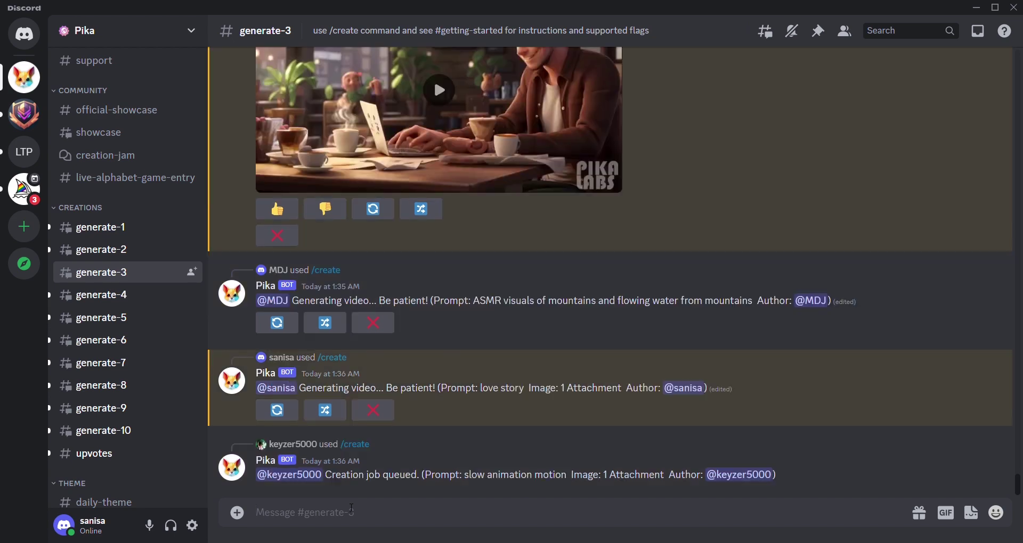